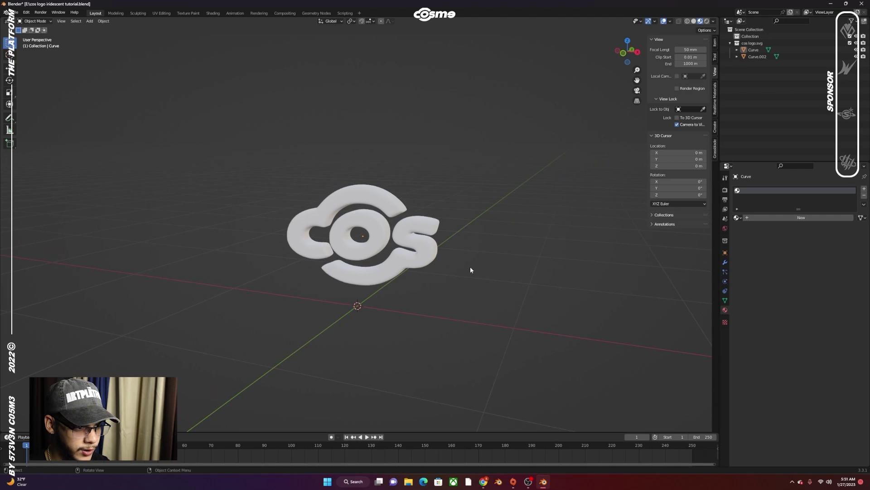
Create a material named "final metal" on the outer logo shapes with white base color, metallic 1.0 and roughness 0.1
left_click(774, 219)
left_click(775, 219)
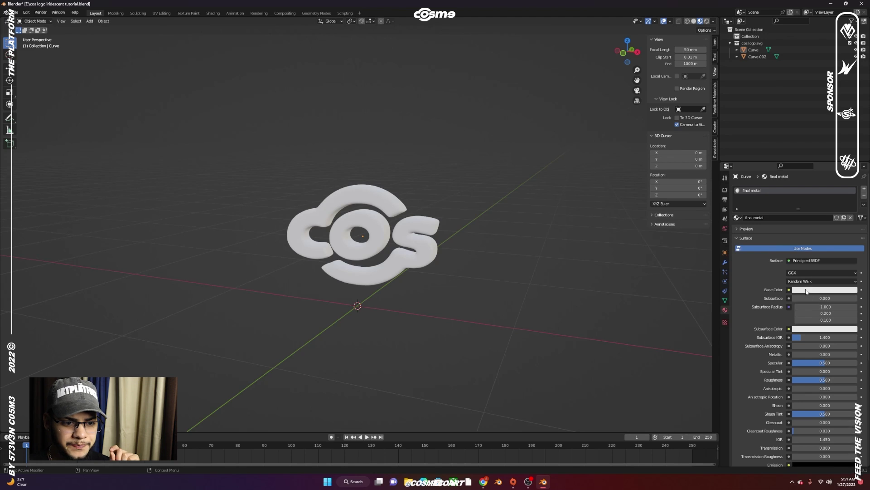
left_click(825, 289)
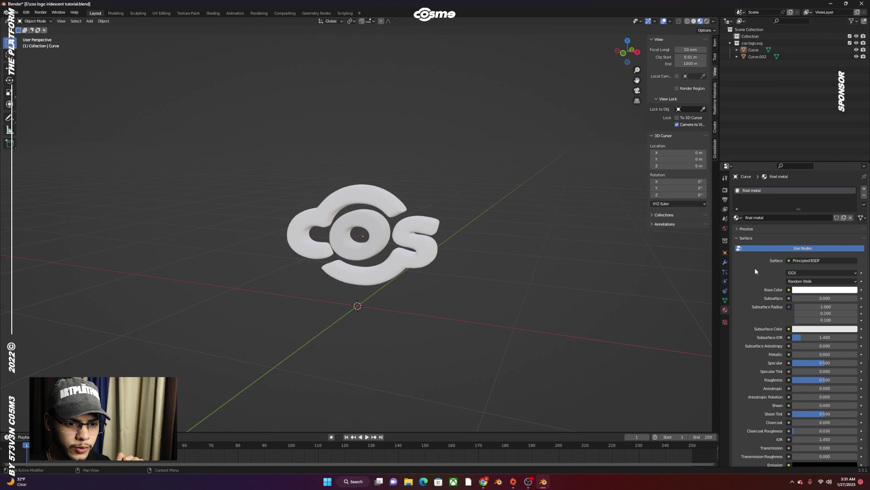
left_click_drag(815, 356, 859, 357)
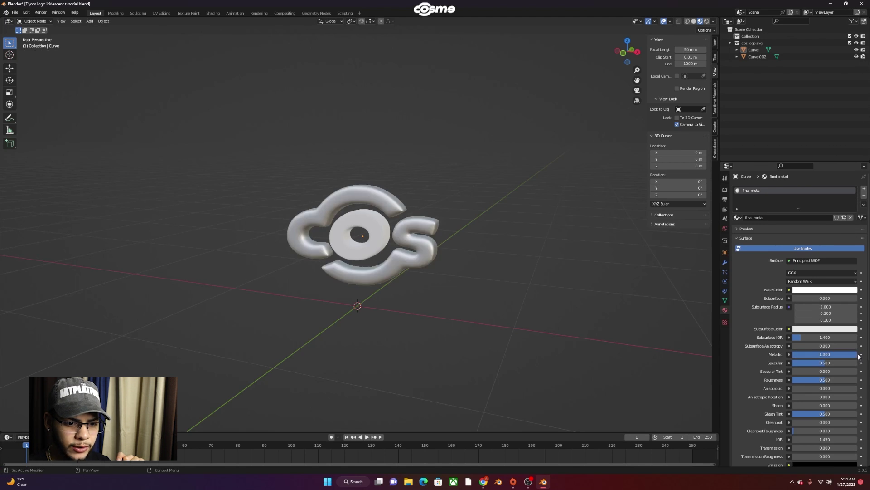
left_click_drag(808, 382, 797, 382)
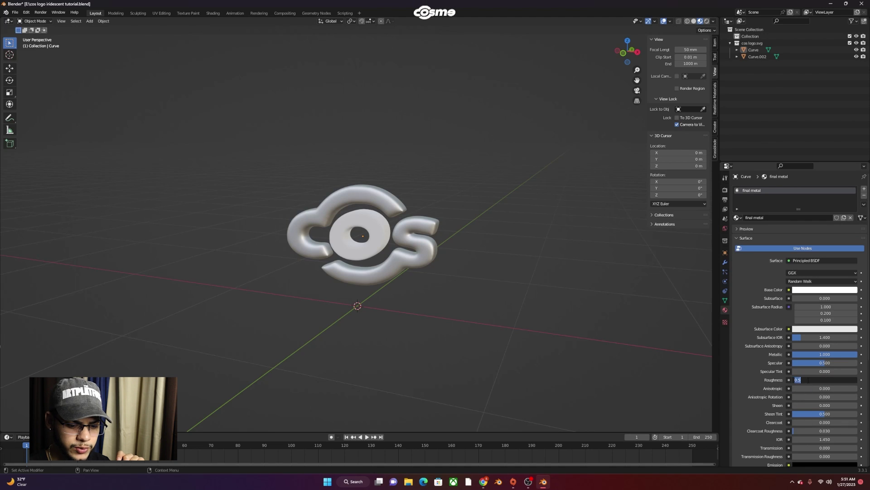
Assign the existing "final metal" material to the central ring of the logo
left_click(378, 245)
left_click(738, 218)
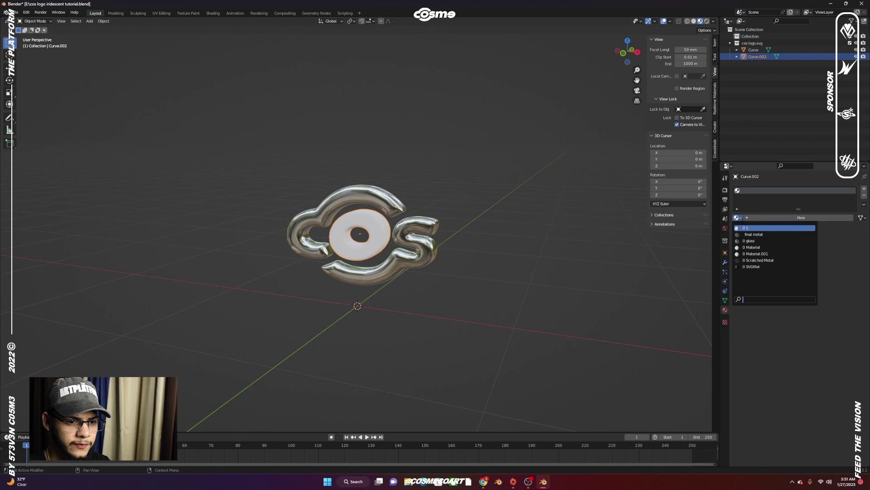
left_click(754, 234)
left_click(499, 249)
scroll(499, 250, "up", 6)
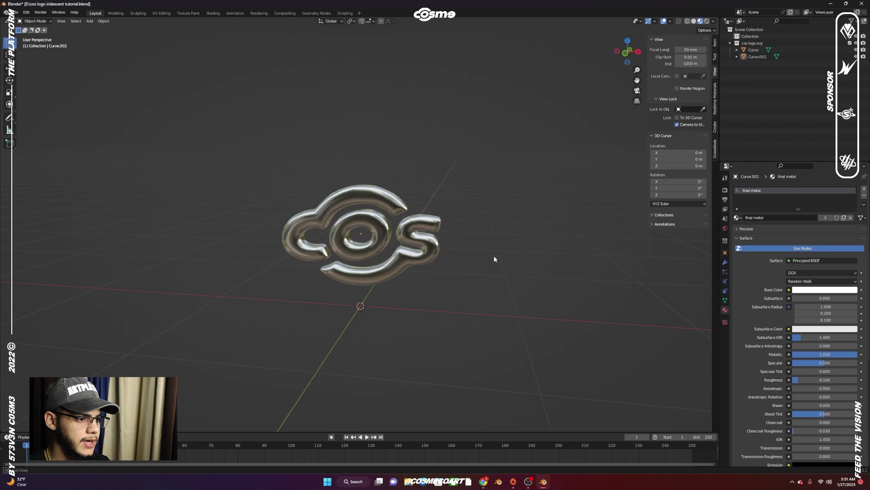
middle_click_drag(494, 254, 453, 222)
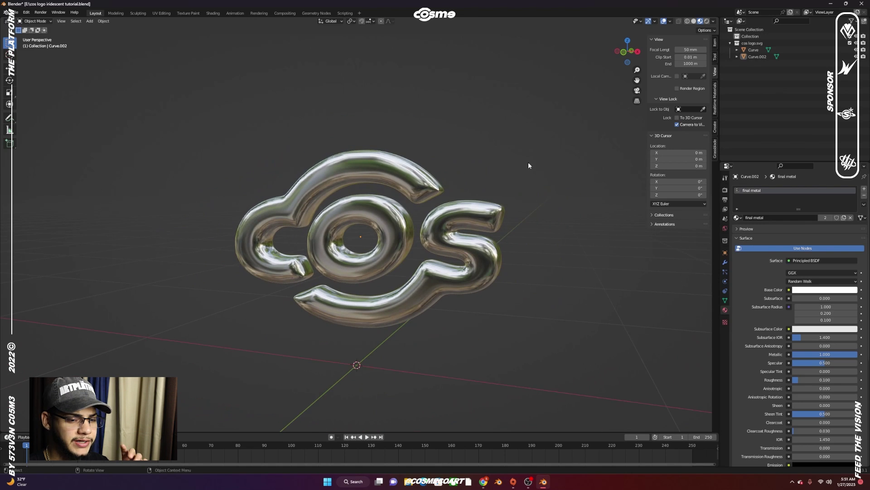
middle_click_drag(528, 163, 590, 230)
Use an Environment Texture as the world background color
left_click(725, 228)
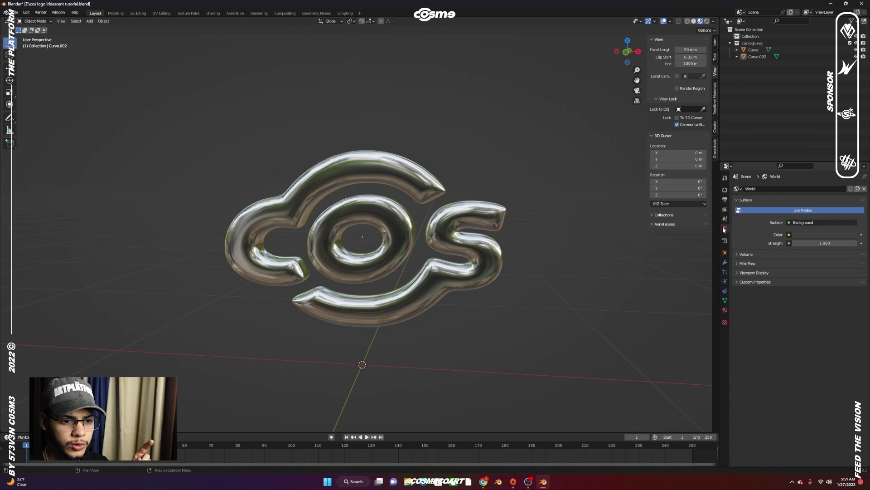
left_click(790, 234)
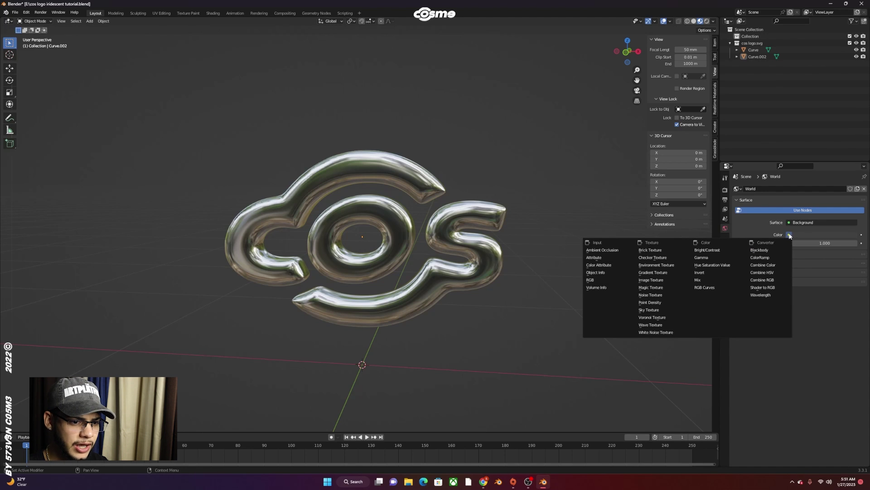
left_click(664, 265)
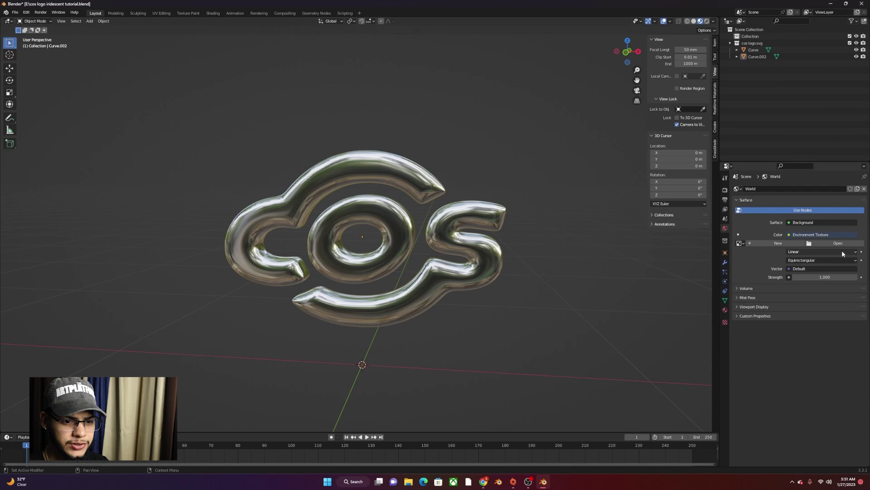
Browse the Downloads folder for the world's environment image and filter the files by "iri"
left_click(838, 244)
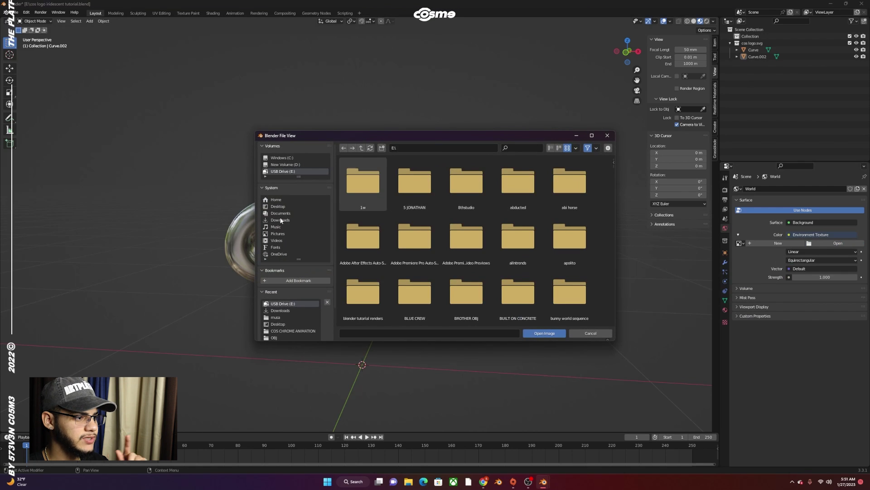
double_click(362, 179)
left_click(513, 148)
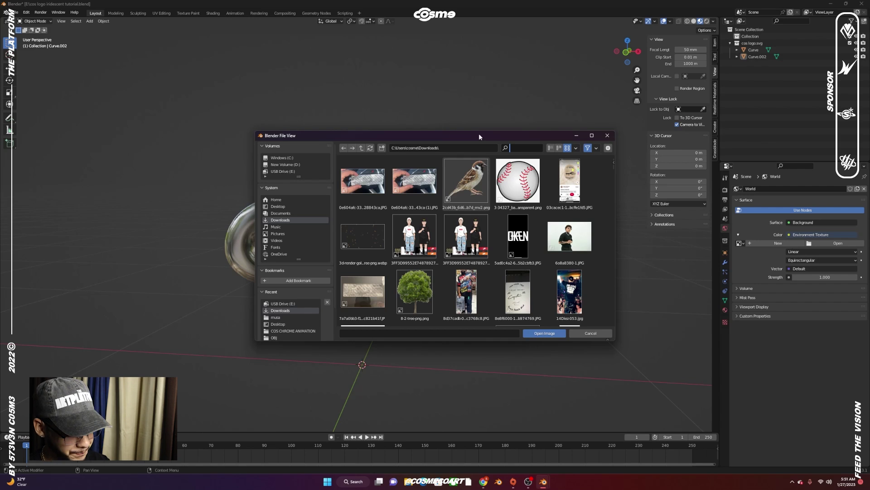
type("i")
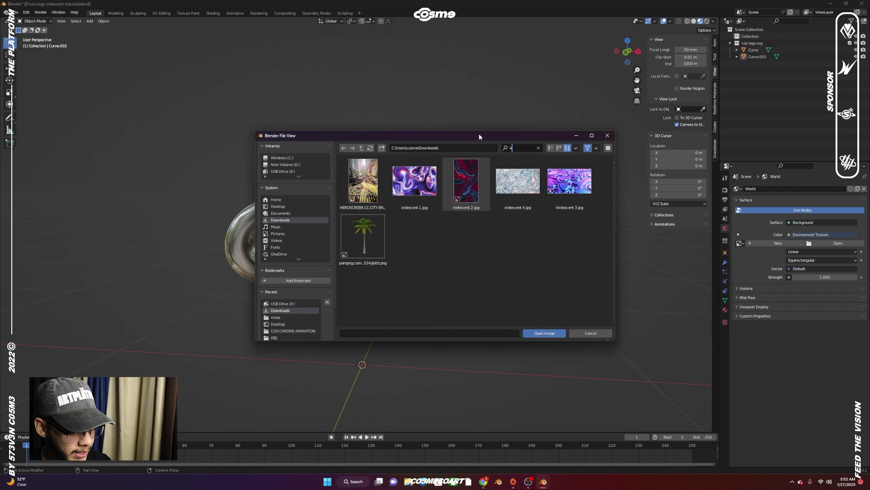
type("ri")
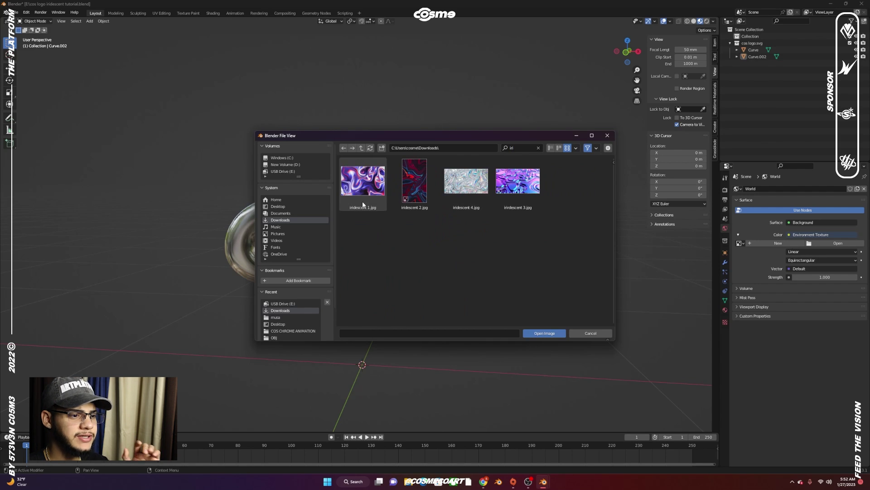
left_click_drag(545, 239, 345, 161)
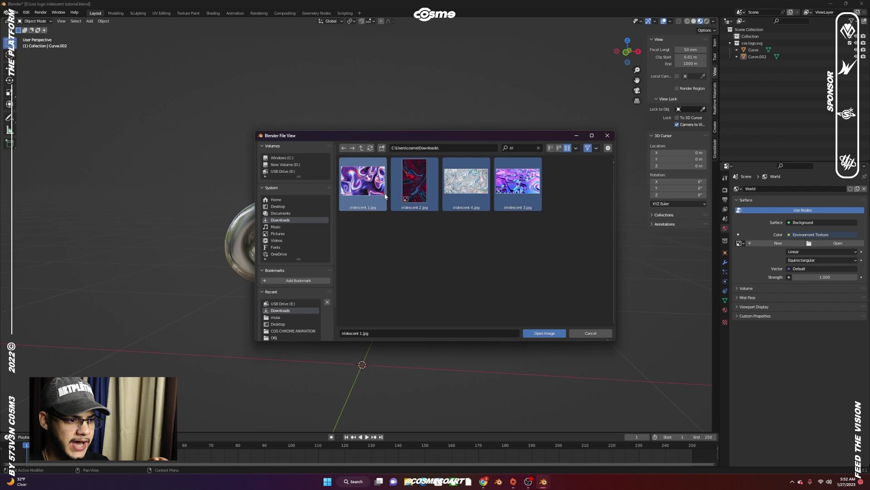
left_click_drag(534, 228, 353, 187)
left_click_drag(561, 246, 375, 224)
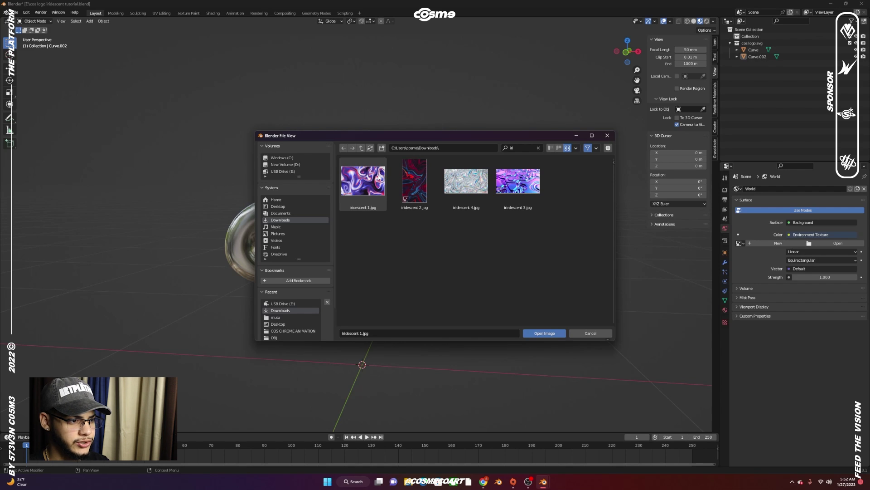
left_click_drag(561, 249, 396, 246)
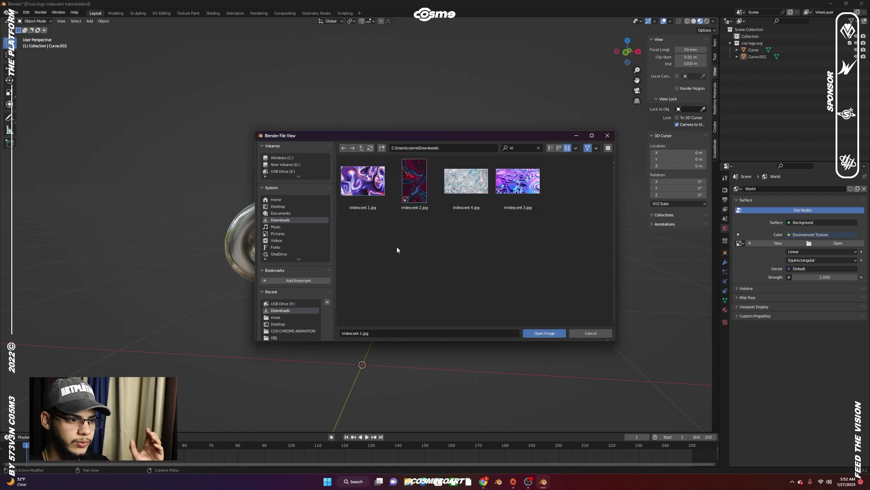
left_click_drag(570, 234, 374, 182)
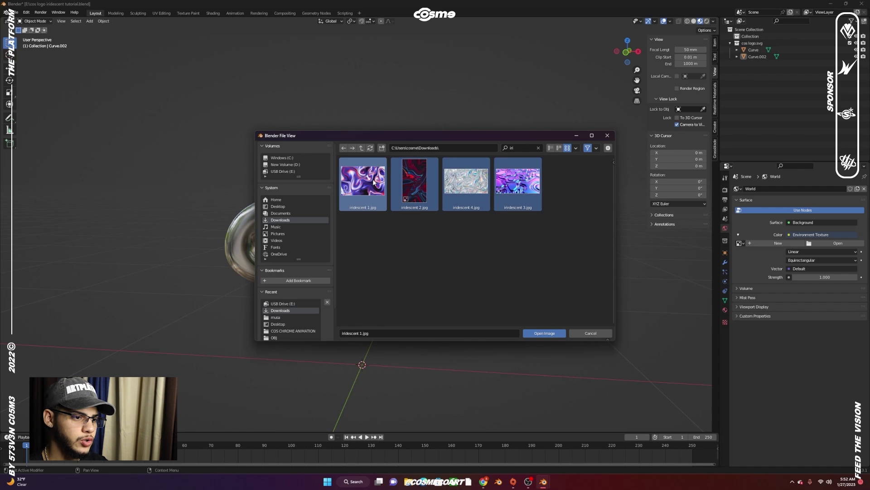
left_click(550, 242)
left_click_drag(541, 235, 379, 183)
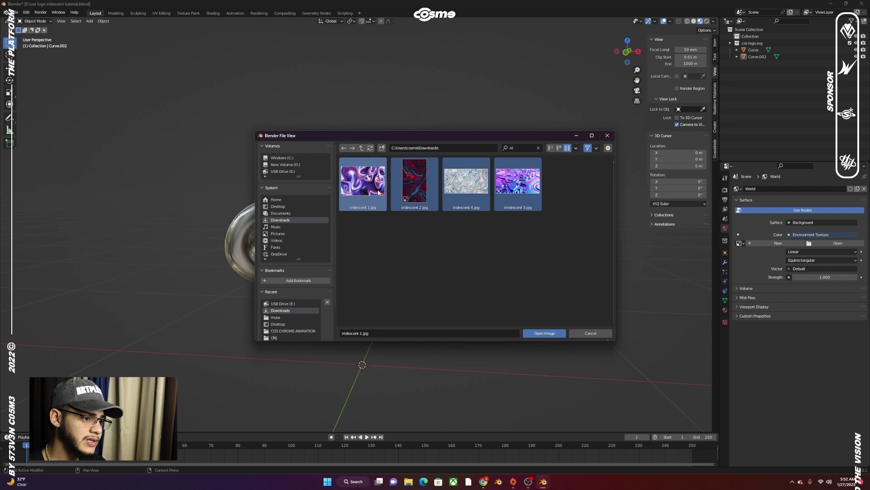
left_click(403, 235)
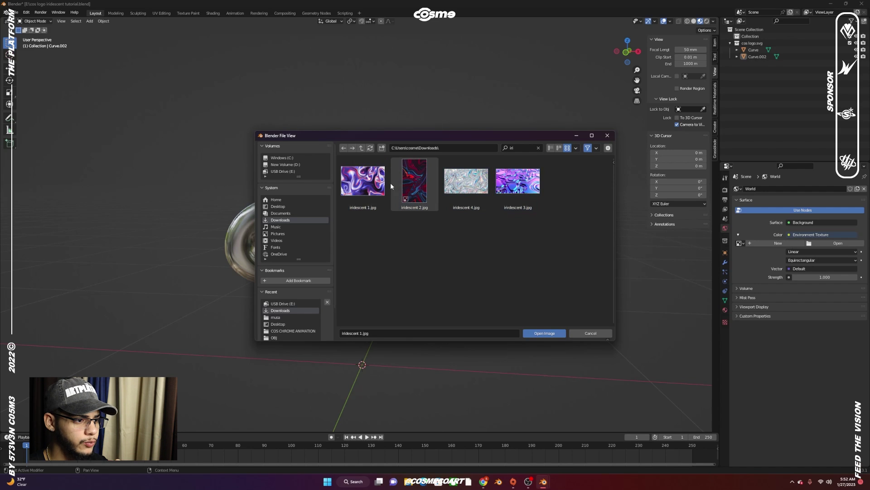
Load iridescent 3.jpg as the environment image and display the viewport in rendered shading
double_click(528, 183)
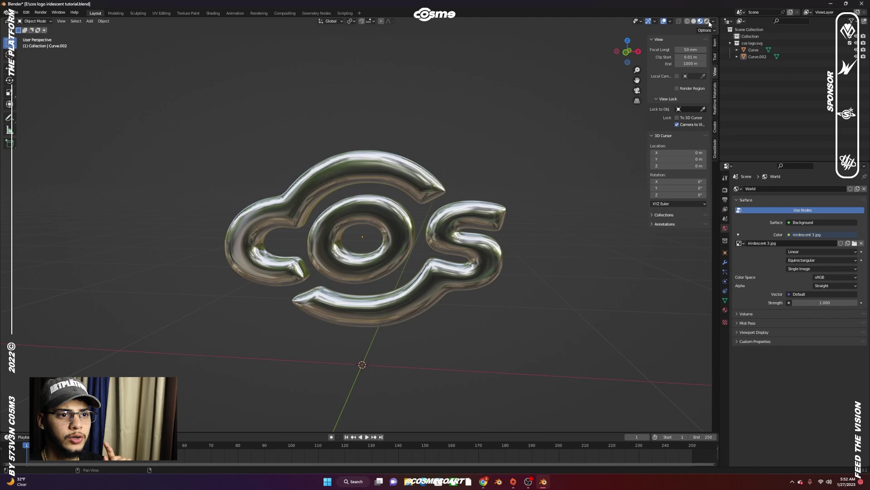
left_click(706, 21)
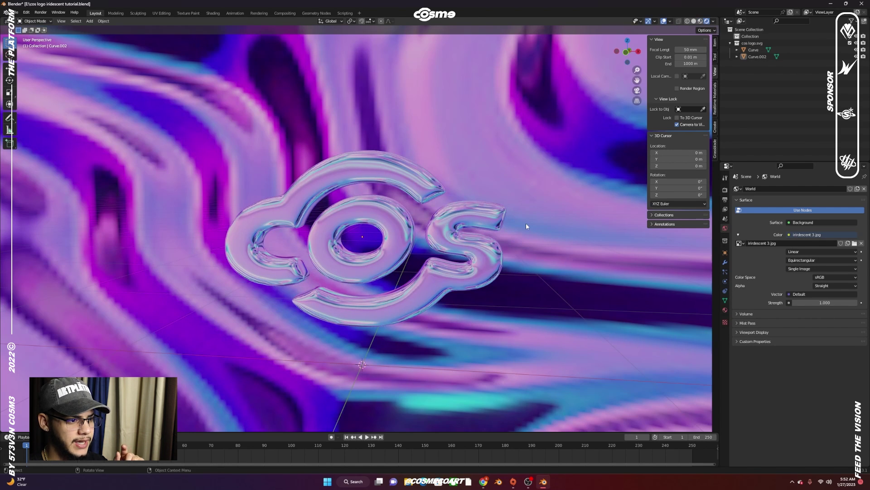
middle_click_drag(525, 225, 503, 227)
scroll(503, 227, "up", 3)
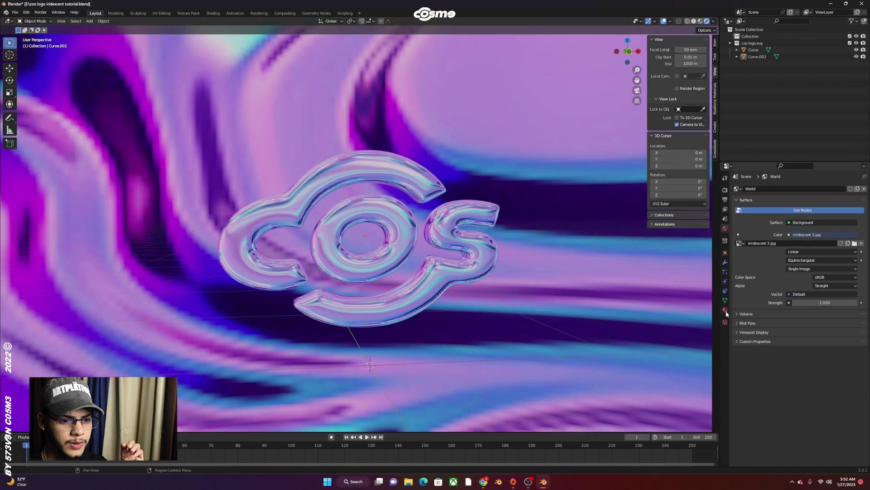
left_click(726, 310)
mouse_move(812, 380)
left_mouse_down()
mouse_move(834, 380)
mouse_move(803, 380)
mouse_move(811, 380)
left_mouse_up()
Add a camera and position it so that the whole COS logo is framed in the camera view
scroll(467, 315, "down", 3)
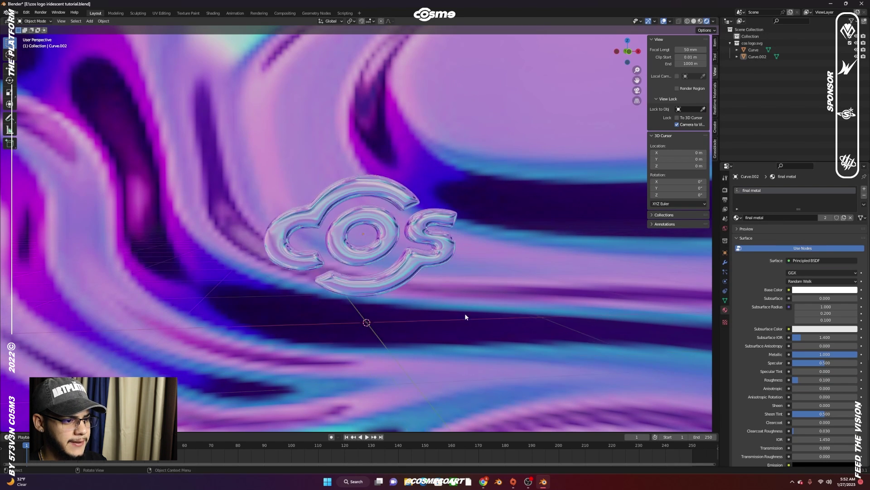
key("shift+a")
mouse_move(457, 318)
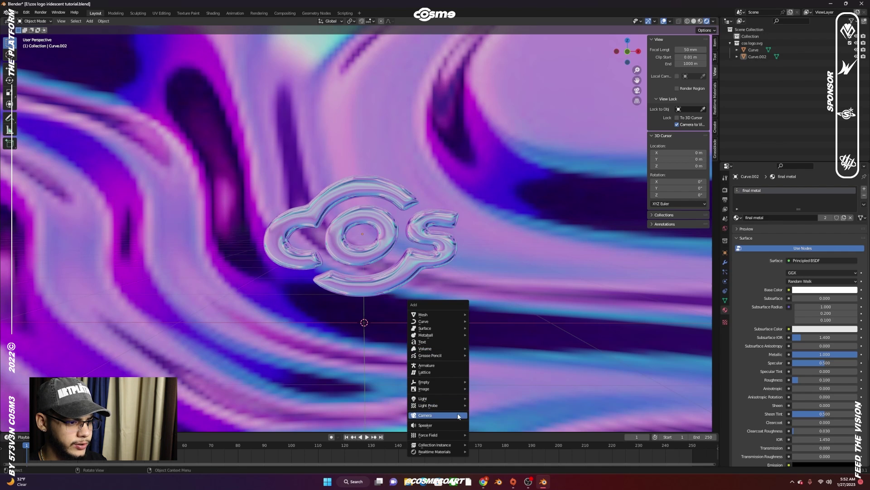
left_click(458, 413)
key("KP_0")
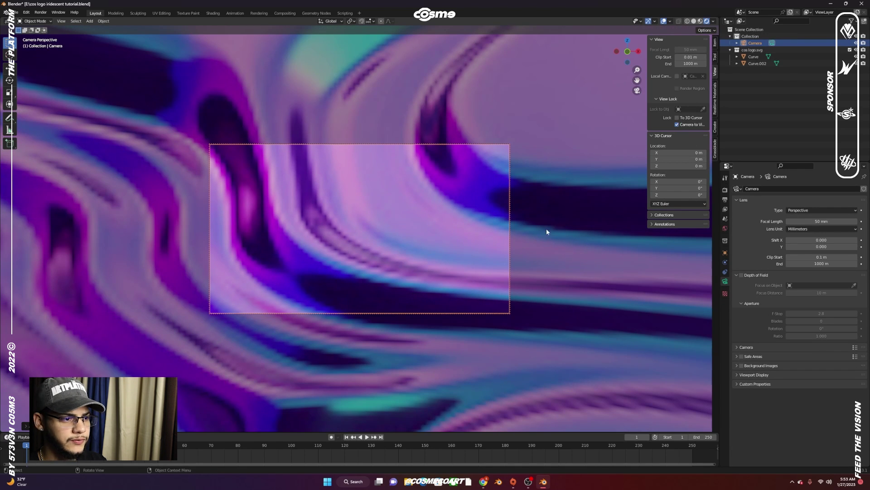
scroll(494, 221, "up", 8, "shift")
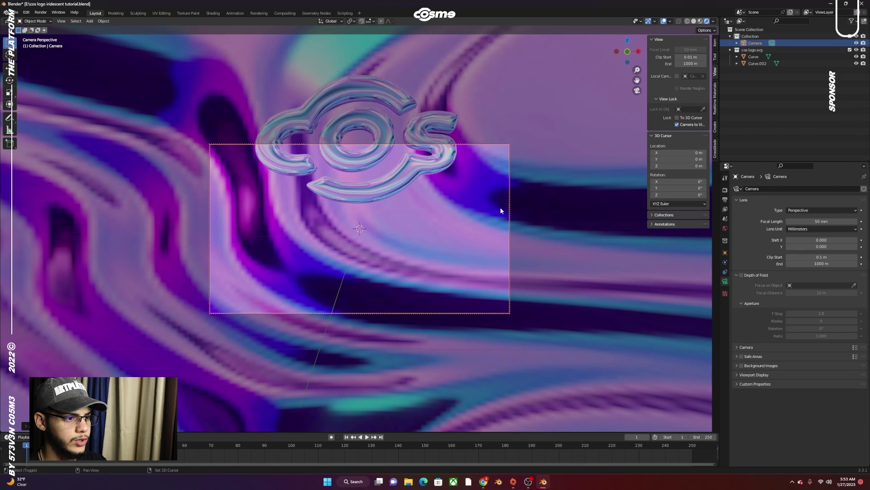
middle_click_drag(490, 194, 497, 274)
Enable the camera's depth of field, focused on the logo's central ring, with an F-Stop of 1.0
left_click(742, 275)
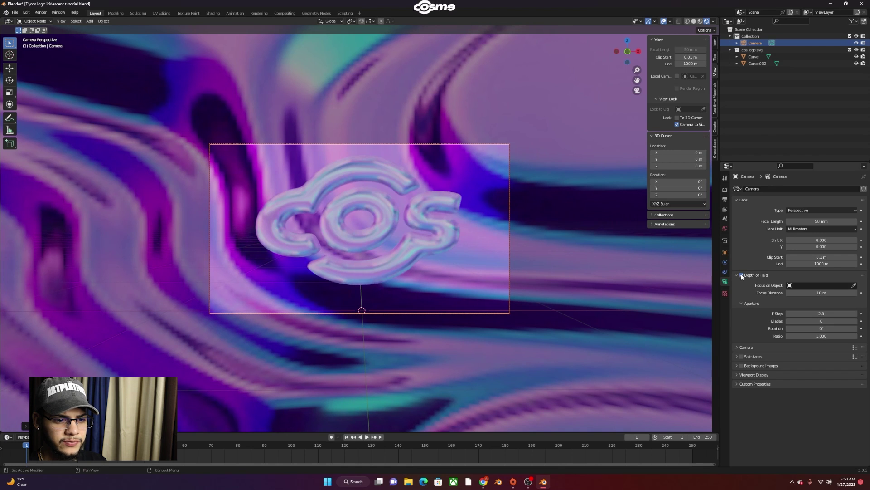
left_click(854, 285)
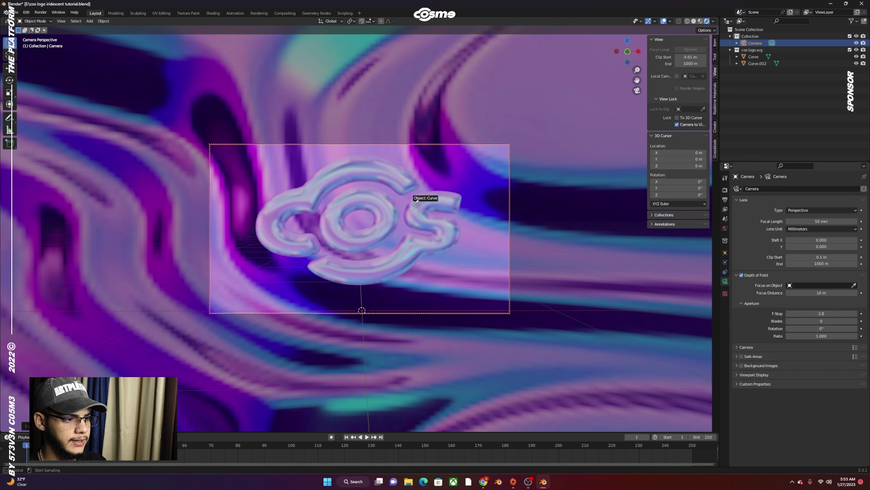
left_click(394, 205)
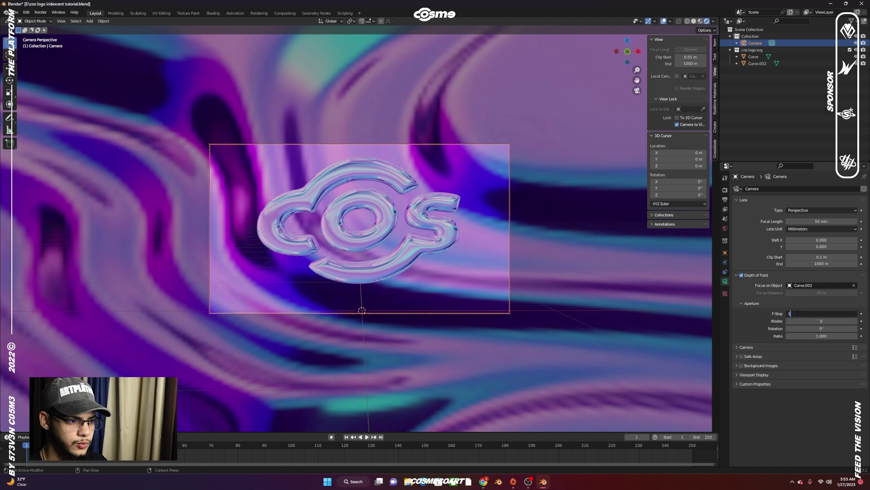
key("Return")
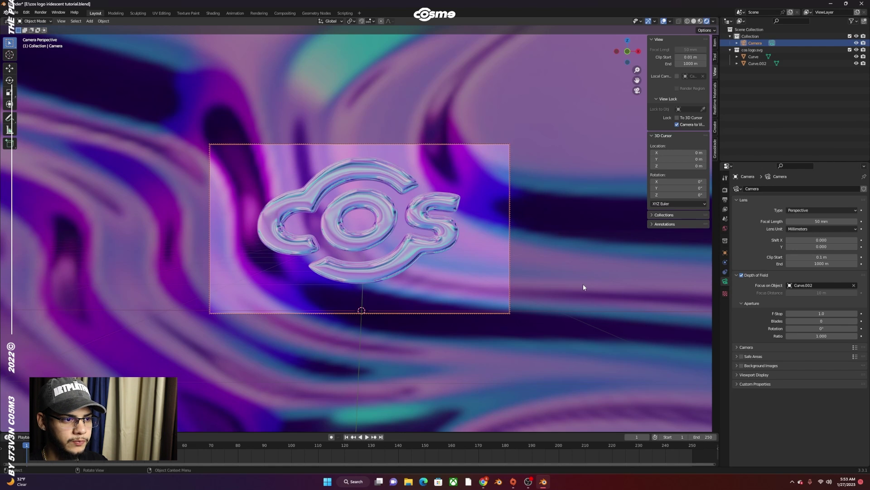
left_click(743, 275)
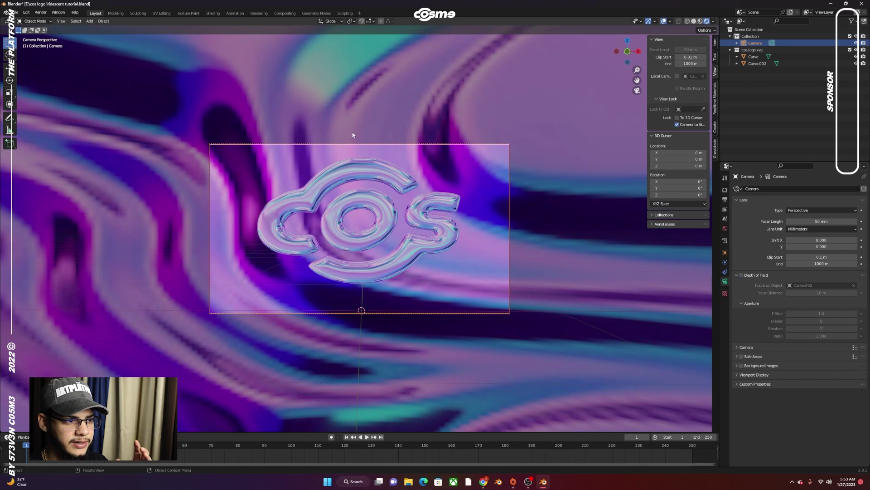
left_click(741, 275)
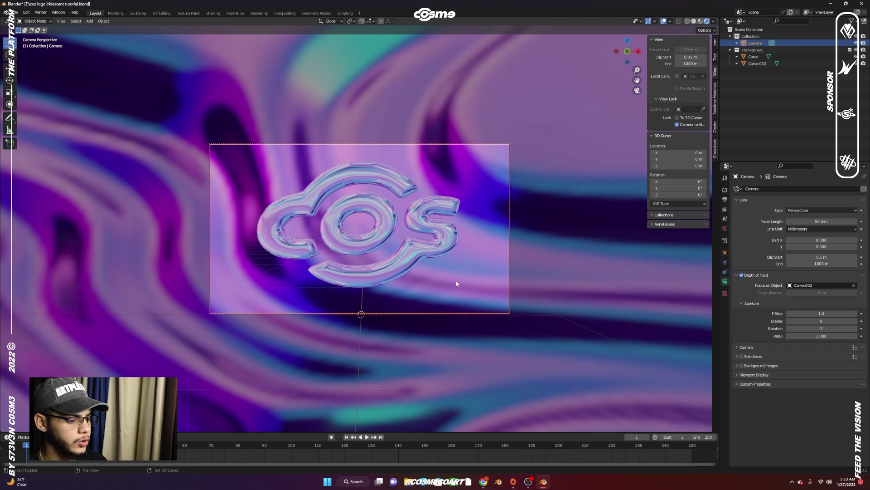
Add an area light and raise it along the Z axis until it sits above the COS logo
key("shift+a")
mouse_move(448, 265)
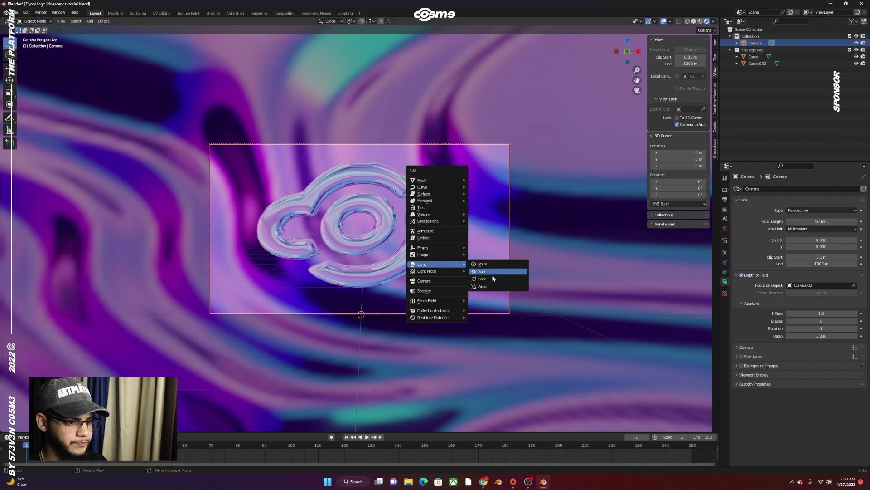
left_click(491, 288)
key("g")
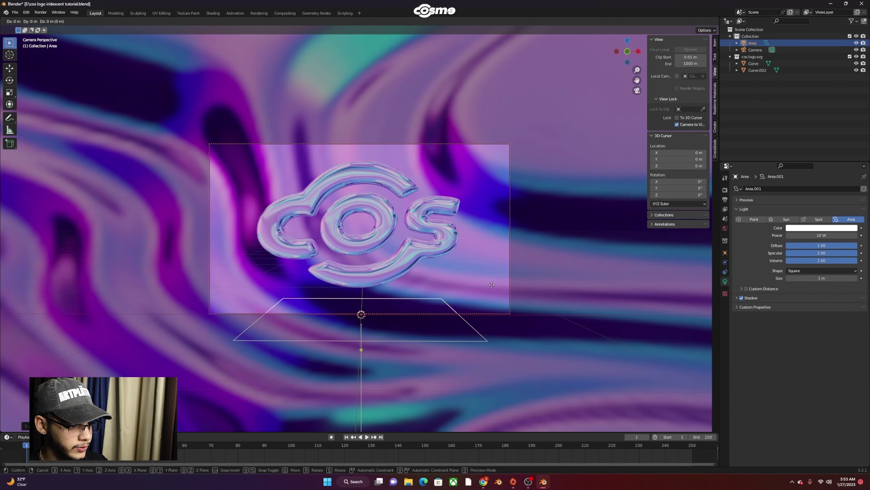
key("z")
left_click(504, 98)
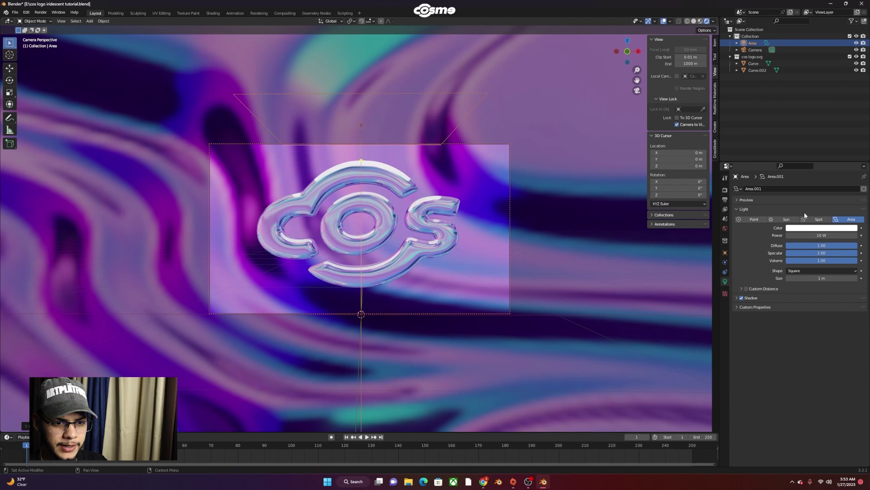
Set the area light's power to 50 W and scale the light up until it extends well beyond the camera frame's width
left_click(812, 235)
type("50")
key("Return")
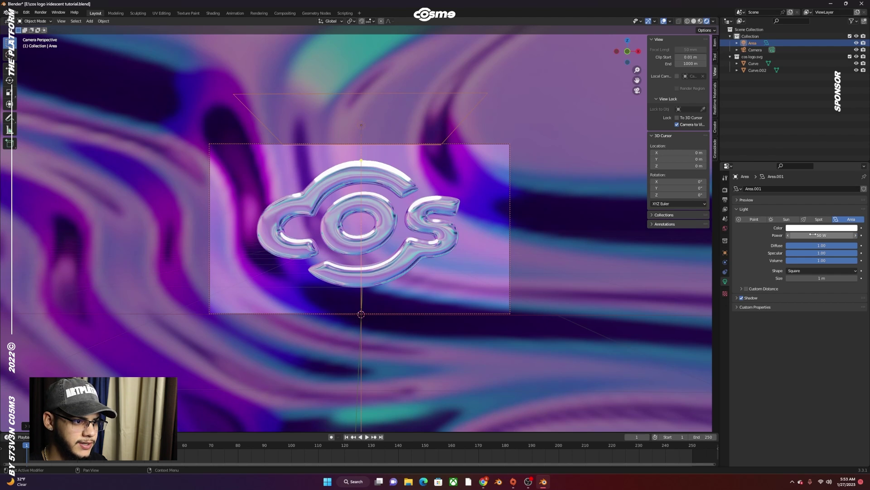
key("s")
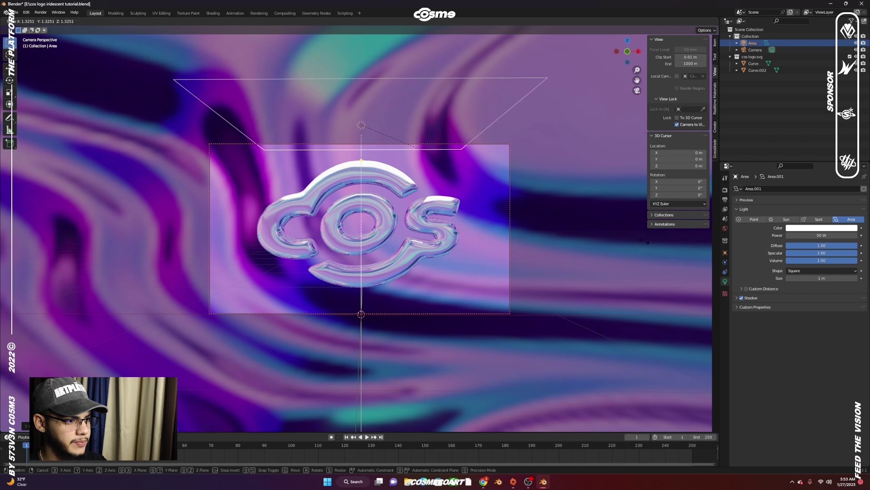
left_click(82, 244)
Enable Ambient Occlusion, Bloom, Screen Space Reflections and Motion Blur for the Eevee render
left_click(724, 190)
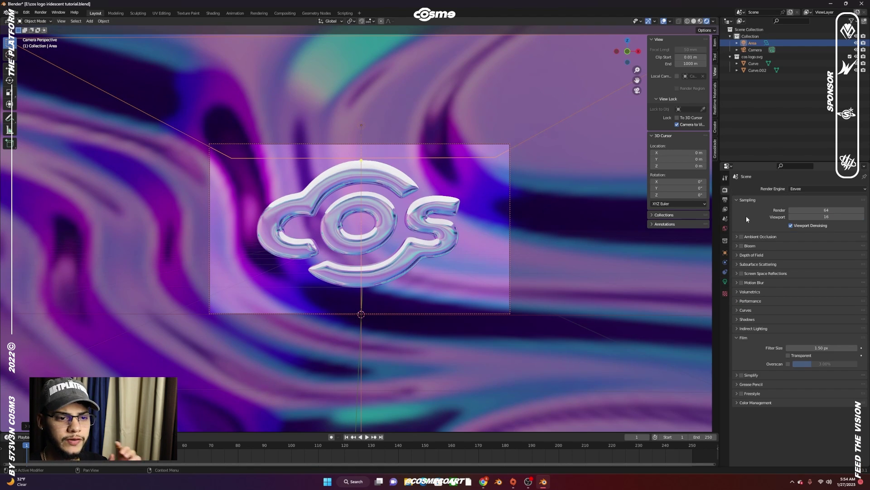
left_click(742, 237)
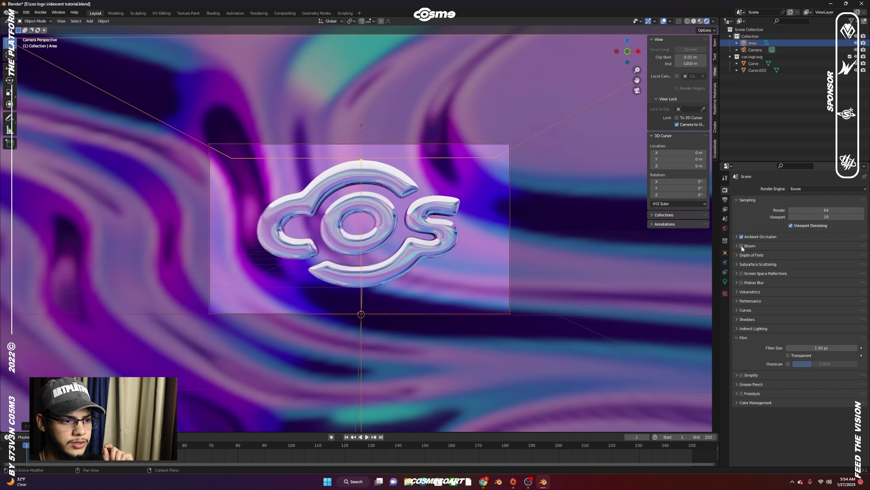
left_click(742, 246)
left_click(741, 273)
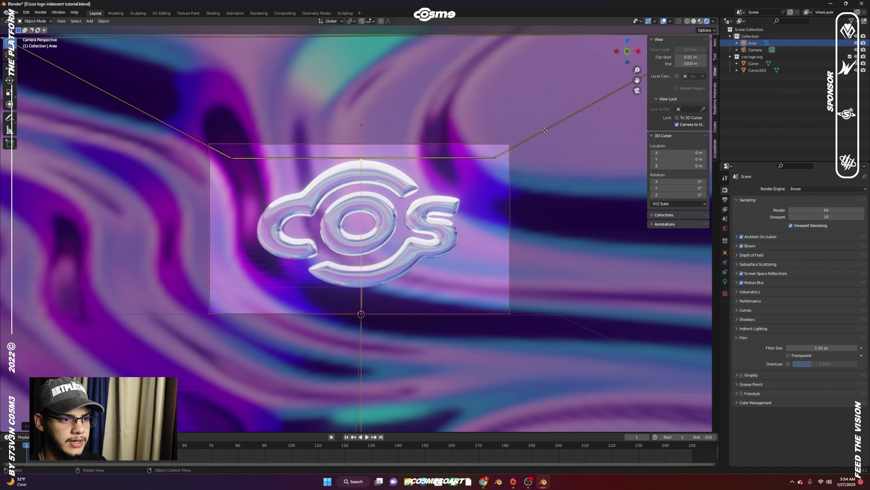
Reduce the area light's power, trying 10 W and settling on 20 W, and deselect the light
left_click(725, 281)
left_click(835, 235)
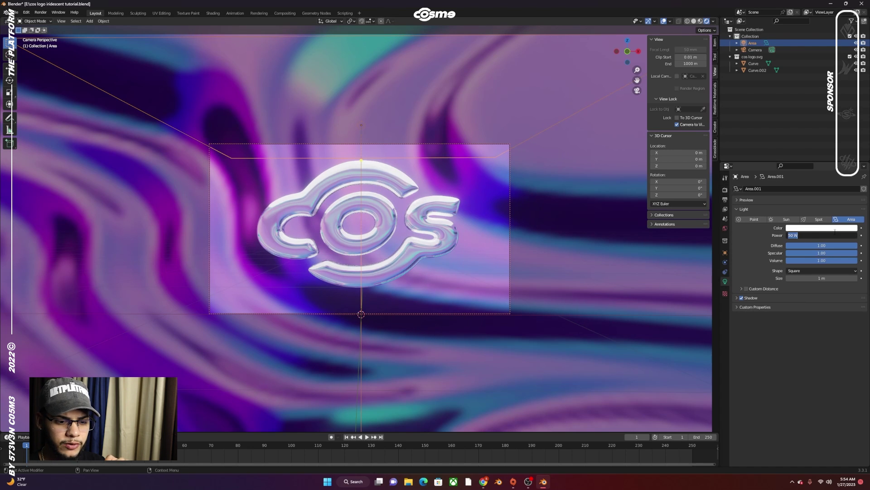
type("10")
key("Return")
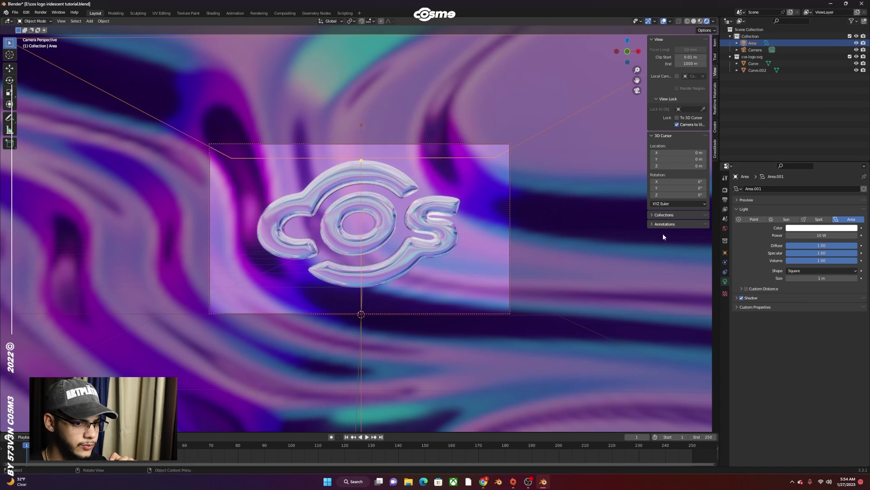
left_click(824, 235)
type("20")
key("Return")
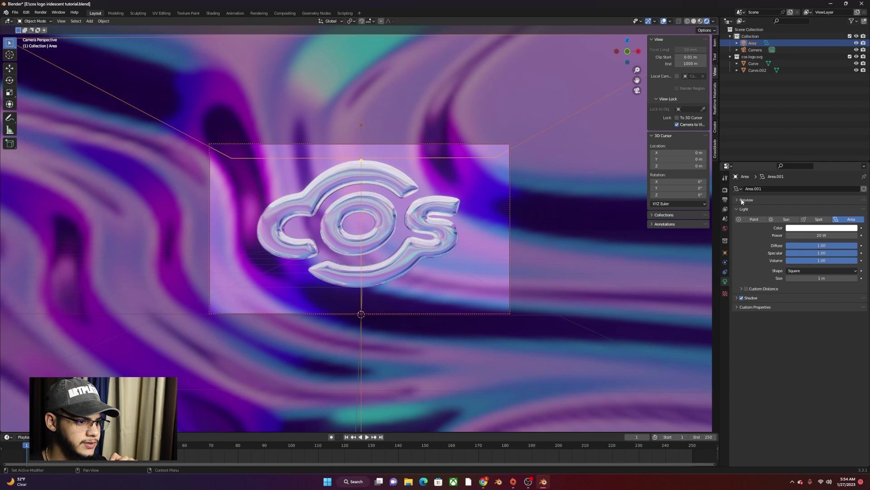
left_click(664, 224)
left_click(616, 260)
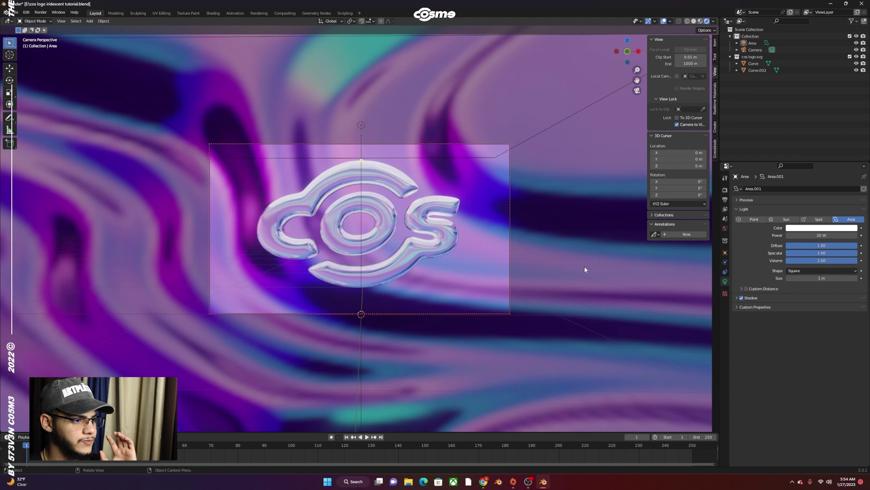
Try iridescent 4.jpg from the Downloads folder as the world's environment image, filtering the files by "ir"
left_click(725, 228)
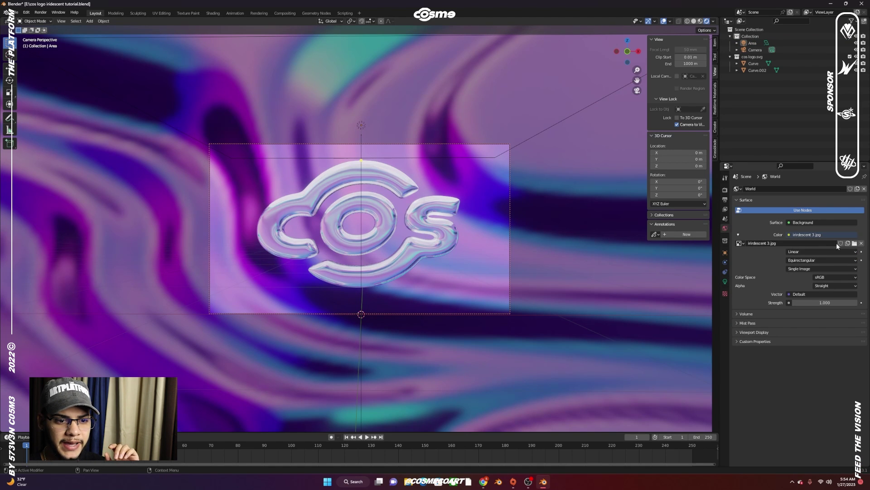
left_click(854, 243)
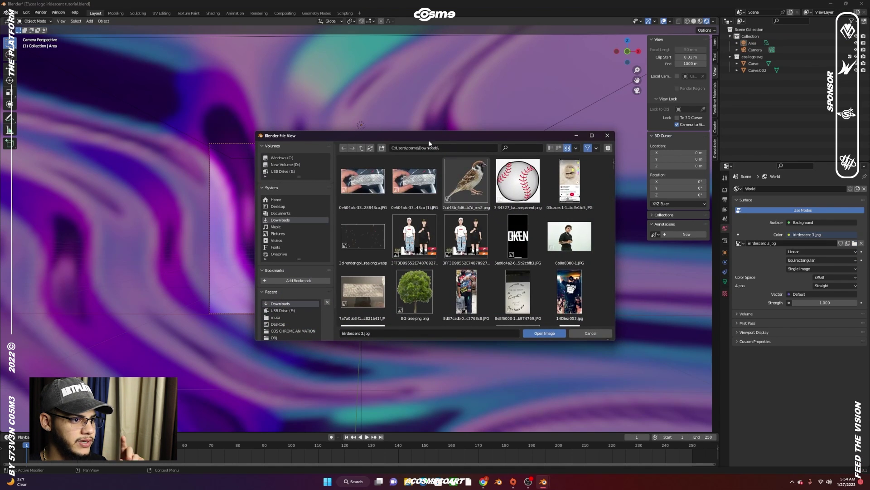
left_click_drag(426, 135, 560, 102)
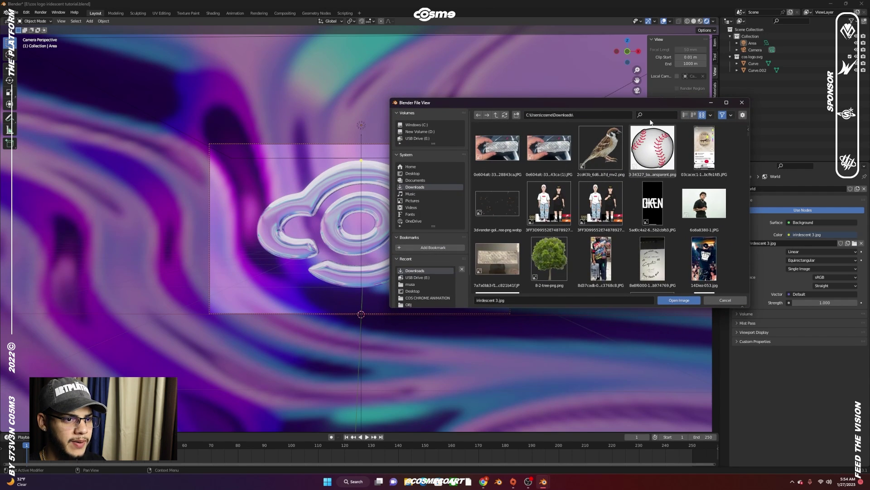
type("iri")
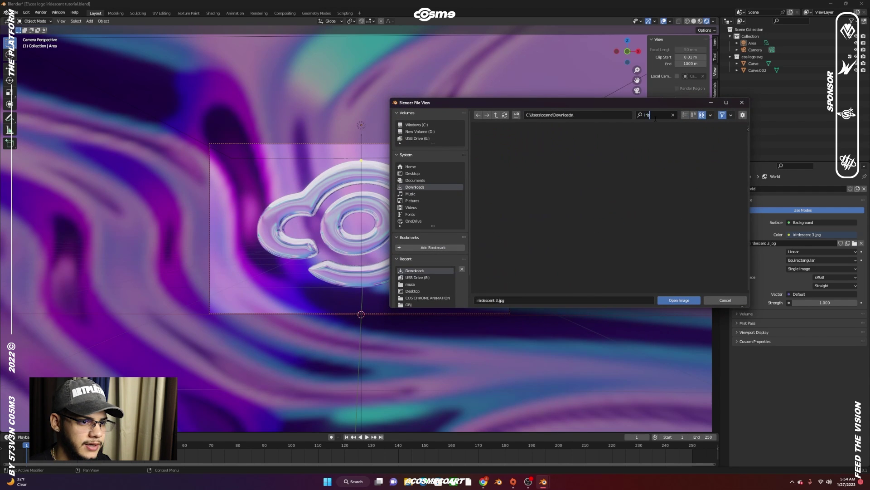
key("BackSpace")
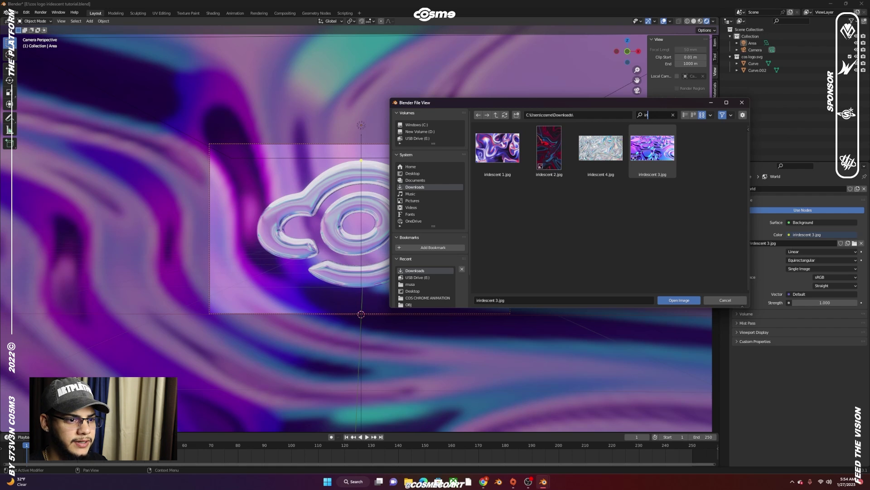
double_click(605, 151)
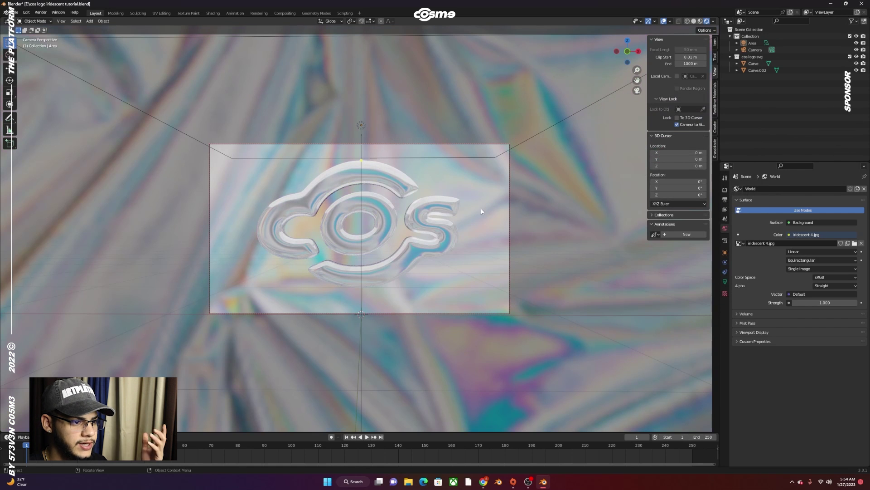
Replace the world's environment image with iridescent 1.jpg and orbit the camera slightly to adjust the reflections on the logo
middle_click_drag(452, 214, 812, 232)
left_click(854, 244)
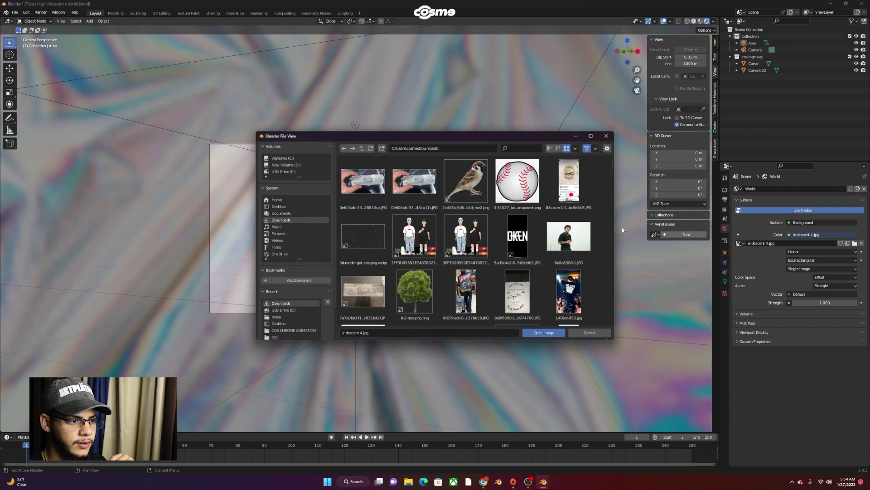
left_click(532, 149)
type("ir")
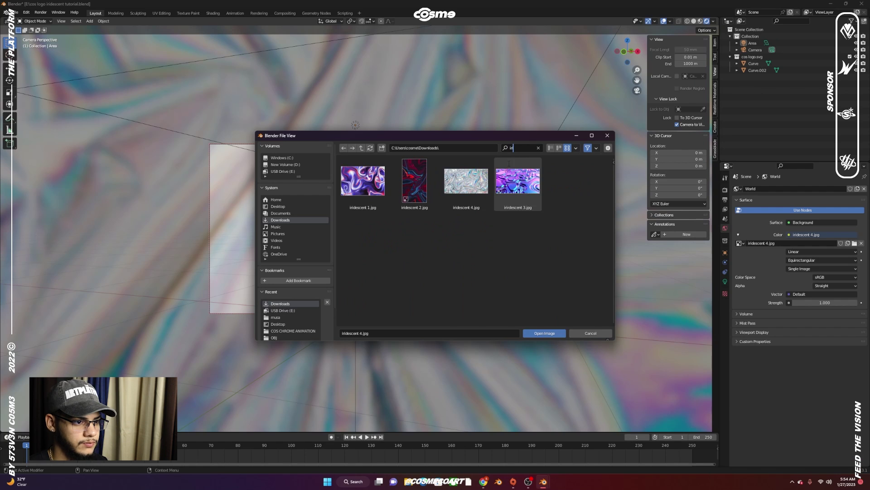
double_click(383, 183)
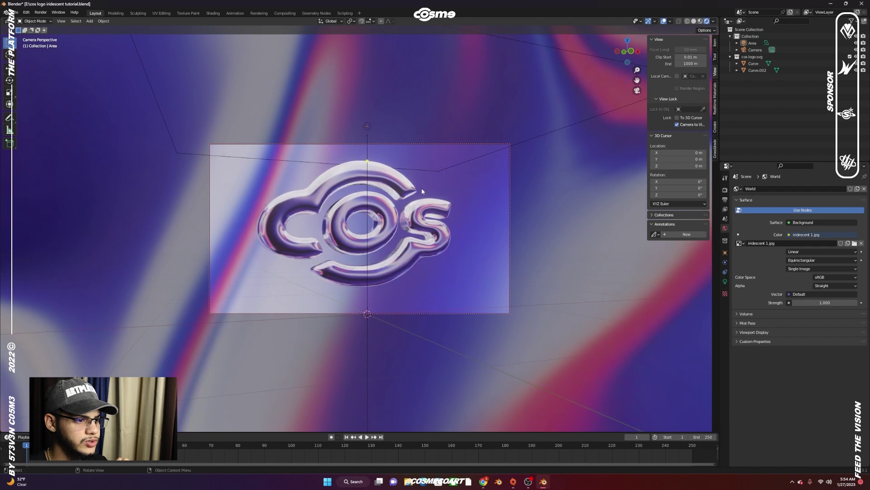
middle_click_drag(422, 191, 417, 189)
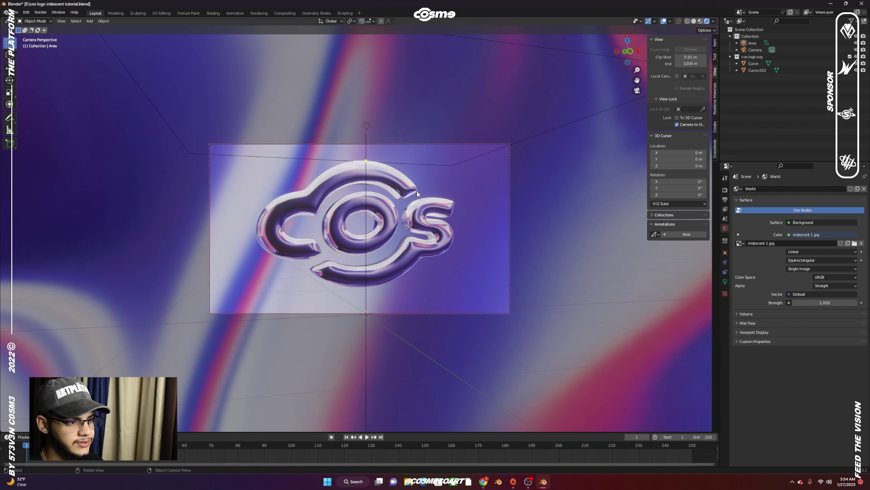